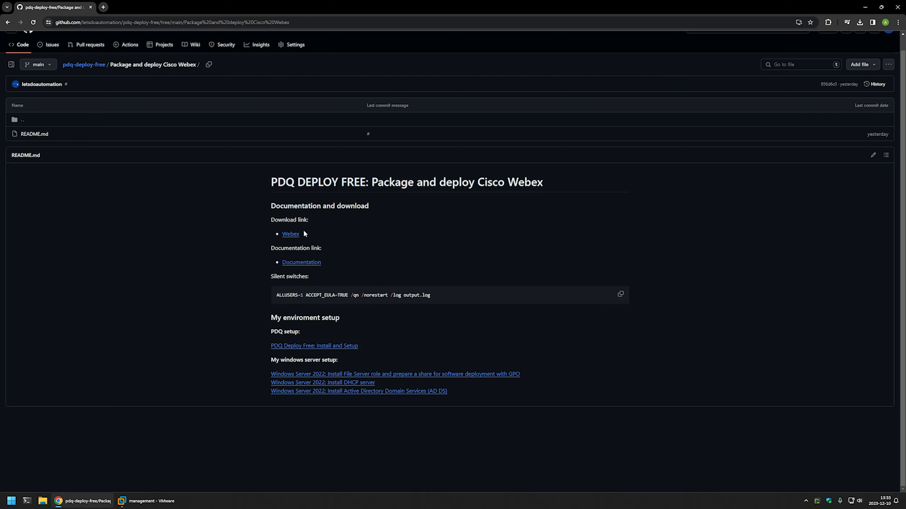
Step: Download the non-localized 64-bit Windows installer Webex_en.msi from Webex's admin download page, reached through the README's Webex link
{"action": "left_click", "coordinate": [291, 234], "text": "ctrl"}
{"action": "left_click", "coordinate": [139, 4]}
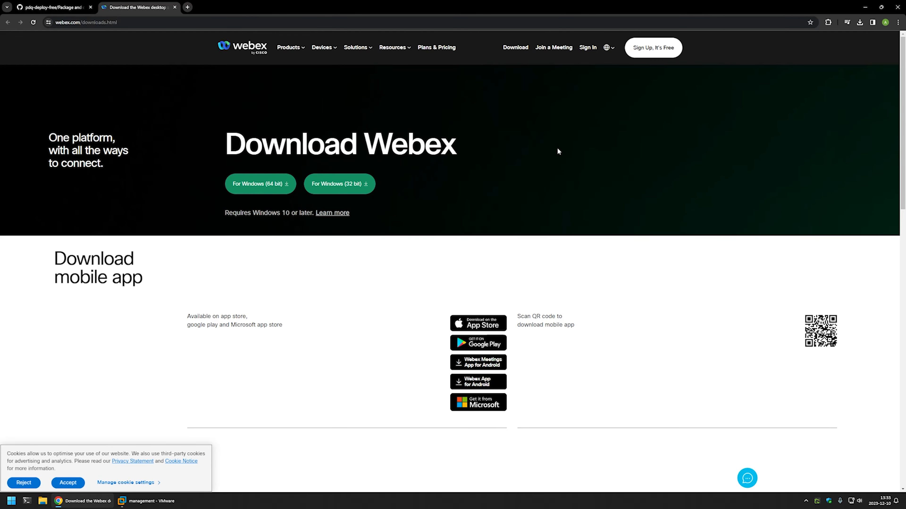
{"action": "scroll", "coordinate": [621, 162], "scroll_direction": "down", "scroll_amount": 8}
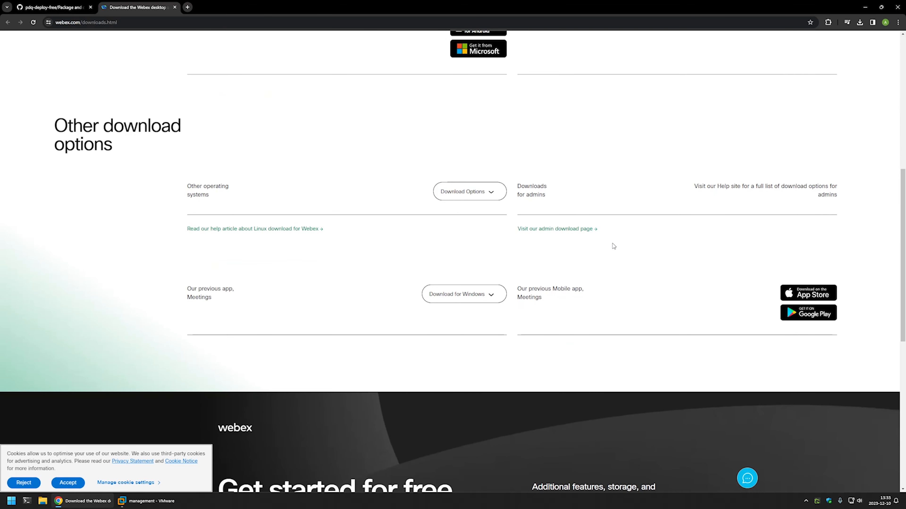
{"action": "left_click", "coordinate": [539, 231]}
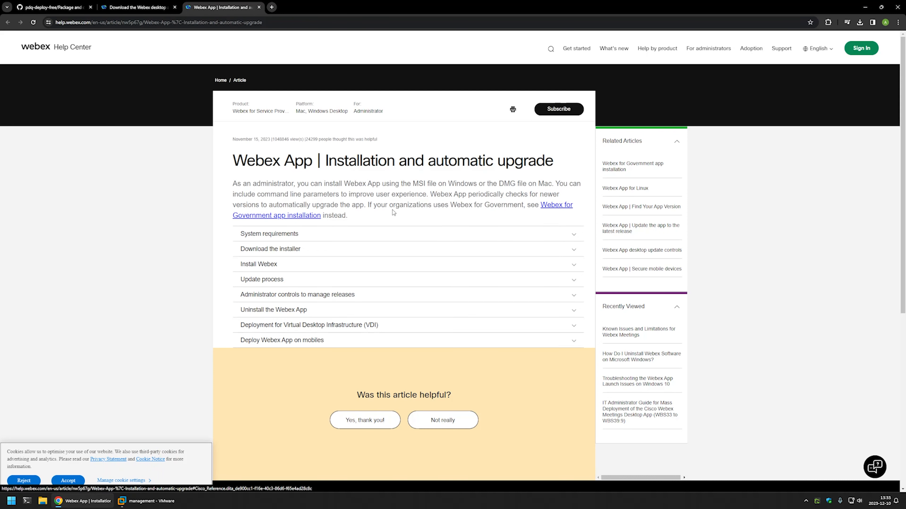
{"action": "left_click", "coordinate": [279, 252]}
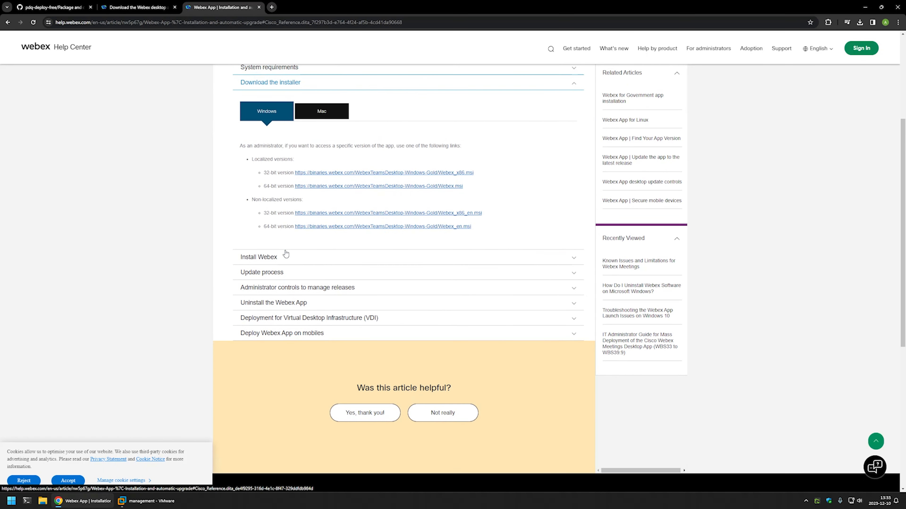
{"action": "left_click_drag", "start_coordinate": [302, 200], "coordinate": [280, 227]}
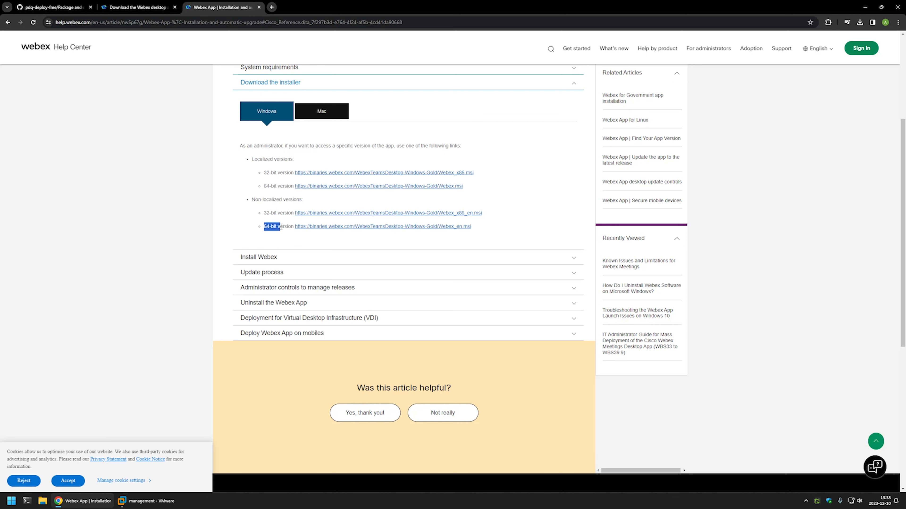
{"action": "left_click", "coordinate": [365, 227]}
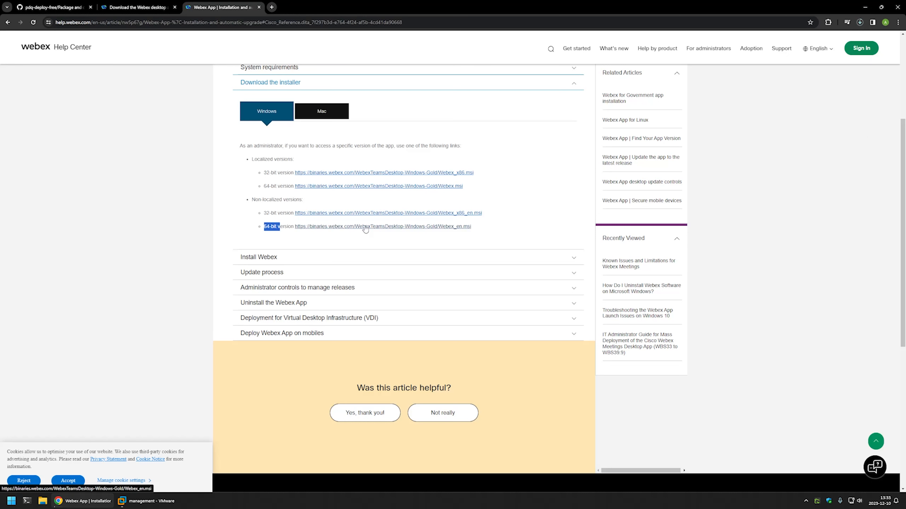
Step: Copy the Webex_en.msi file from the Downloads folder
{"action": "right_click", "coordinate": [43, 501]}
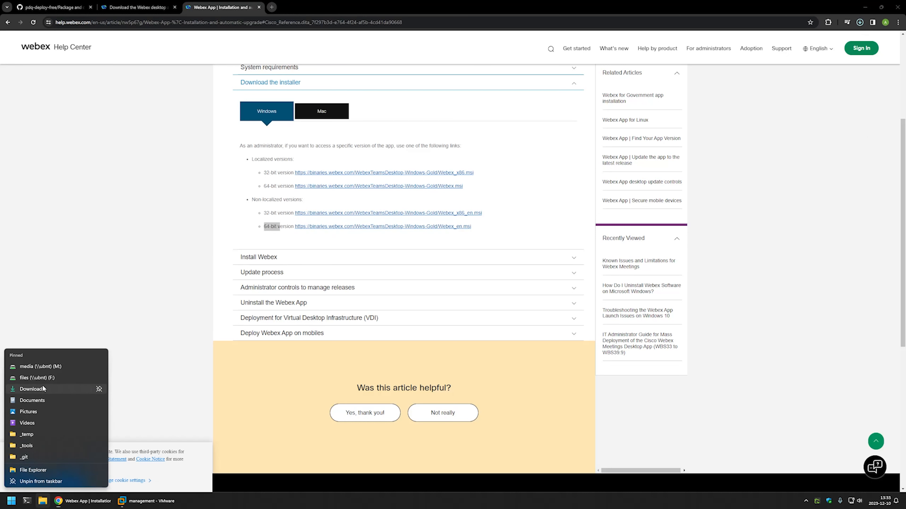
{"action": "left_click", "coordinate": [32, 389]}
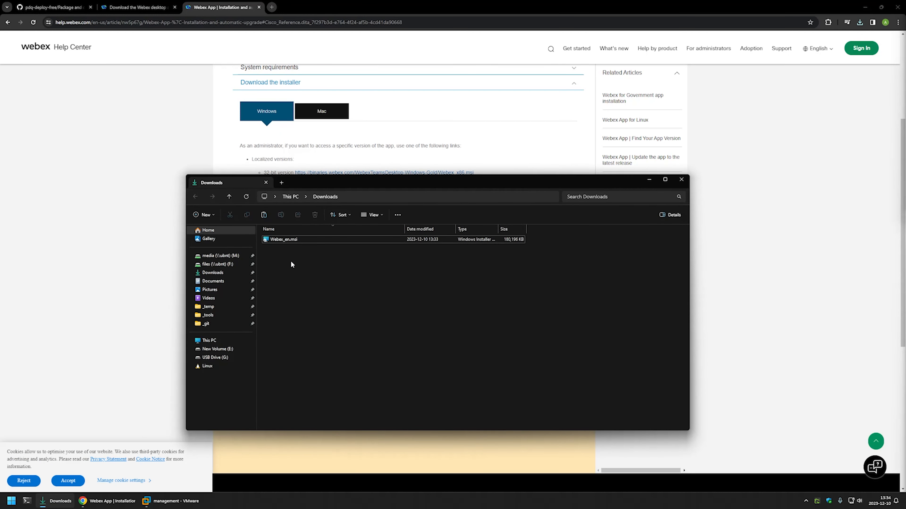
{"action": "right_click", "coordinate": [288, 239]}
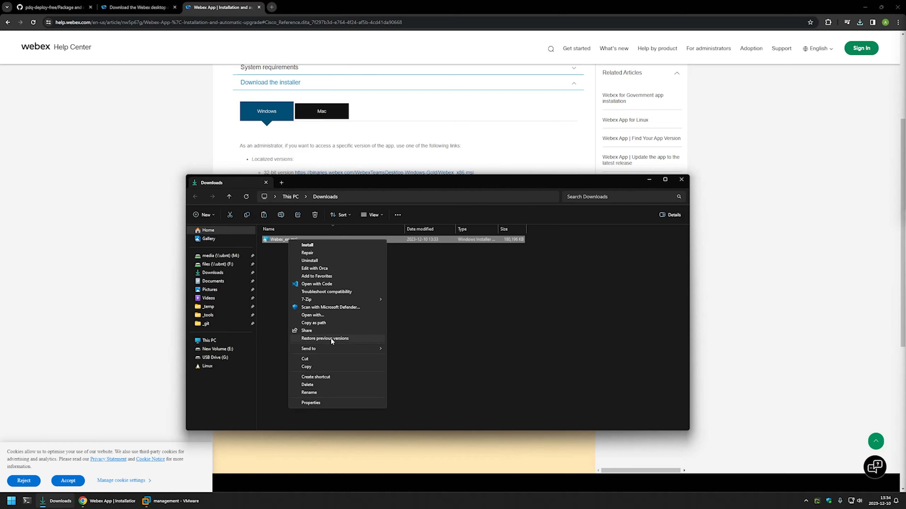
{"action": "left_click", "coordinate": [312, 369]}
Step: Switch to the management virtual machine in VMware and open the software share on \\srv02 in File Explorer
{"action": "left_click", "coordinate": [171, 501]}
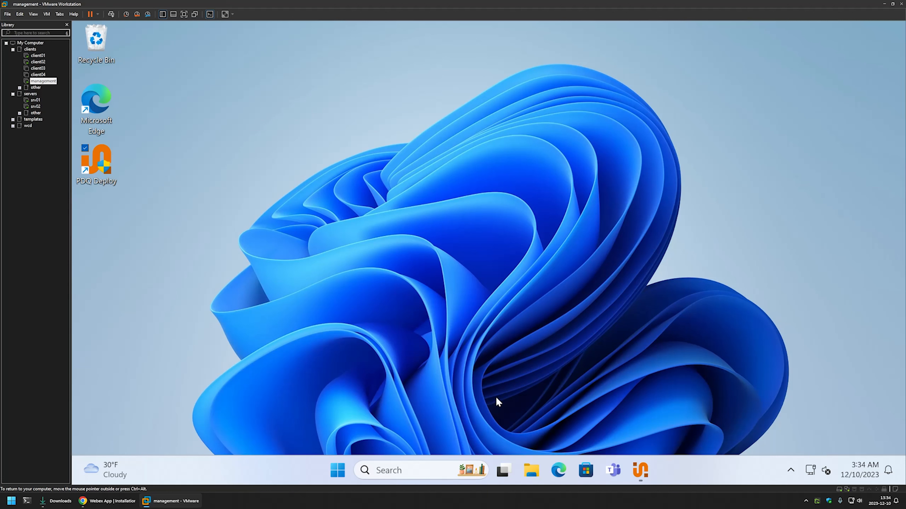
{"action": "left_click", "coordinate": [530, 470]}
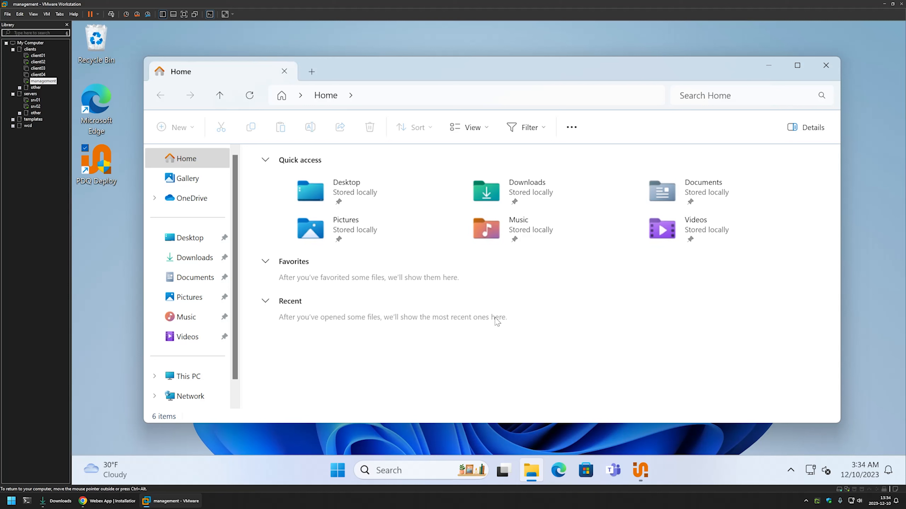
{"action": "left_click", "coordinate": [383, 94]}
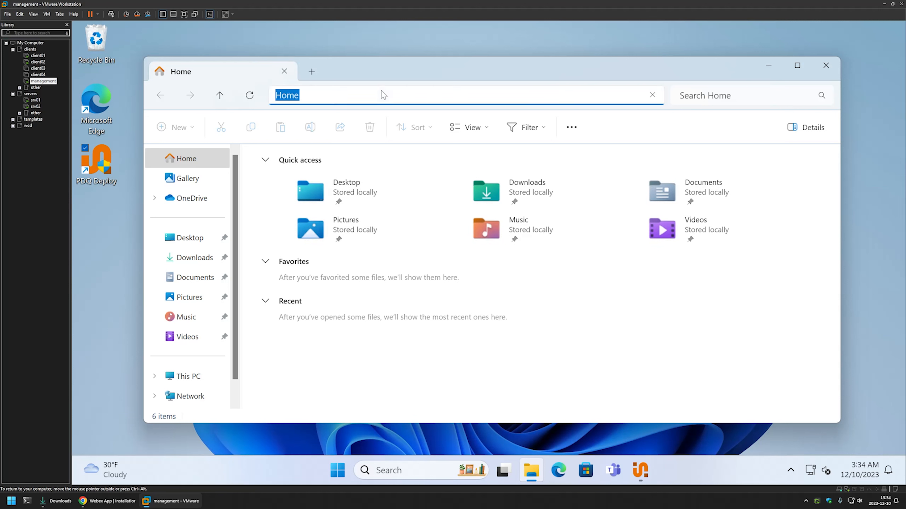
{"action": "type", "text": "\\\\srv02"}
{"action": "key", "text": "Return"}
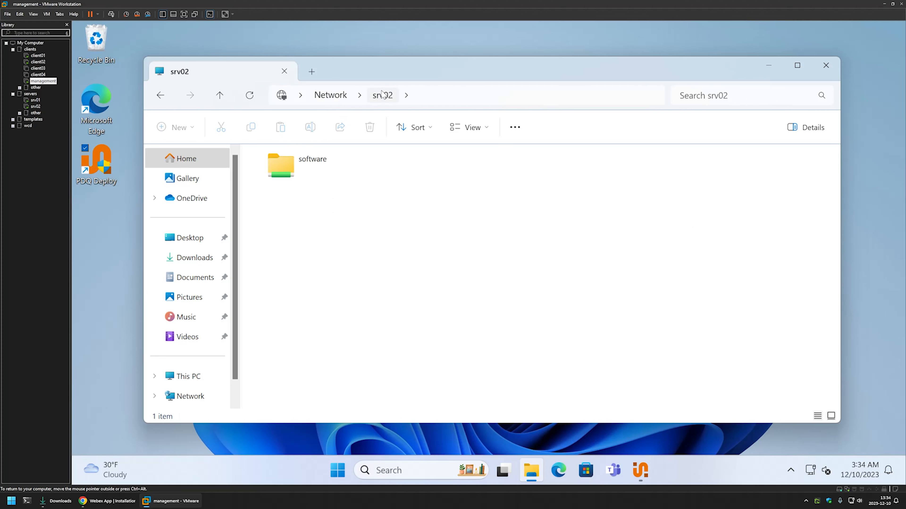
{"action": "double_click", "coordinate": [329, 162]}
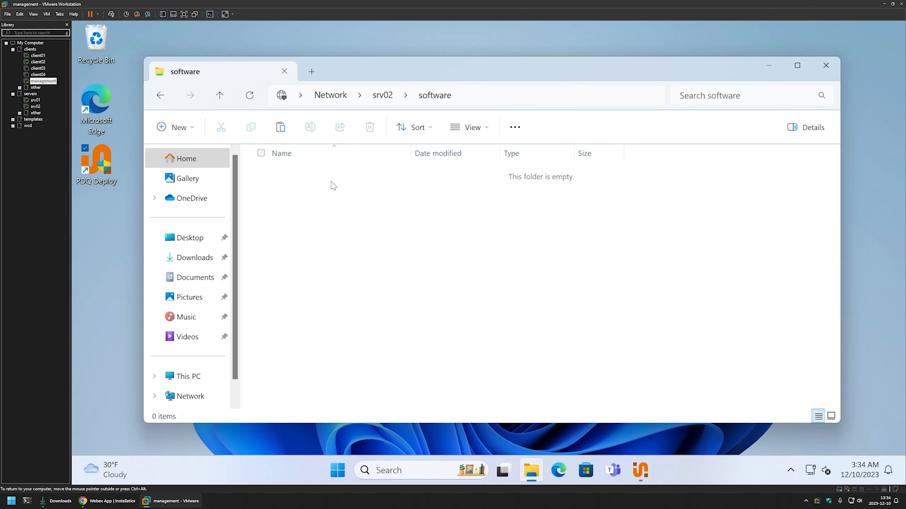
Step: Create a folder named Cisco WebEx in the software share
{"action": "right_click", "coordinate": [300, 197]}
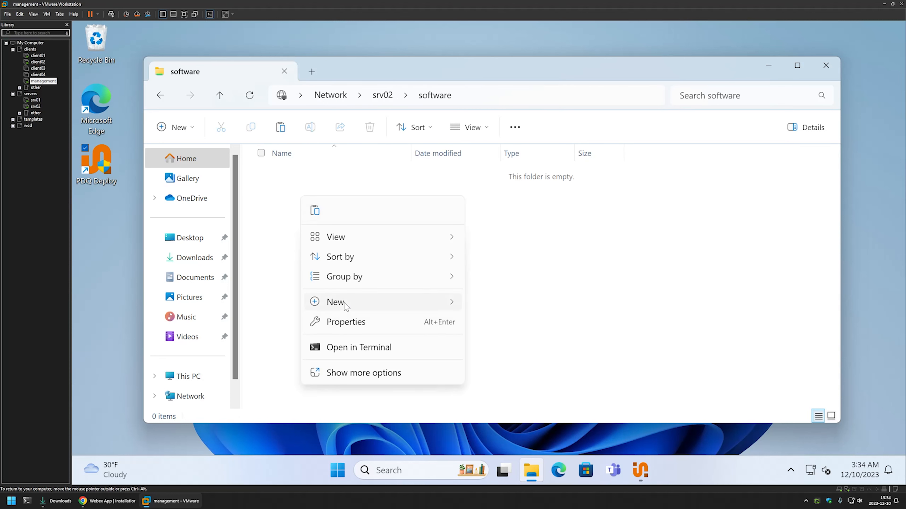
{"action": "mouse_move", "coordinate": [338, 301]}
{"action": "left_click", "coordinate": [519, 309]}
{"action": "type", "text": "C"}
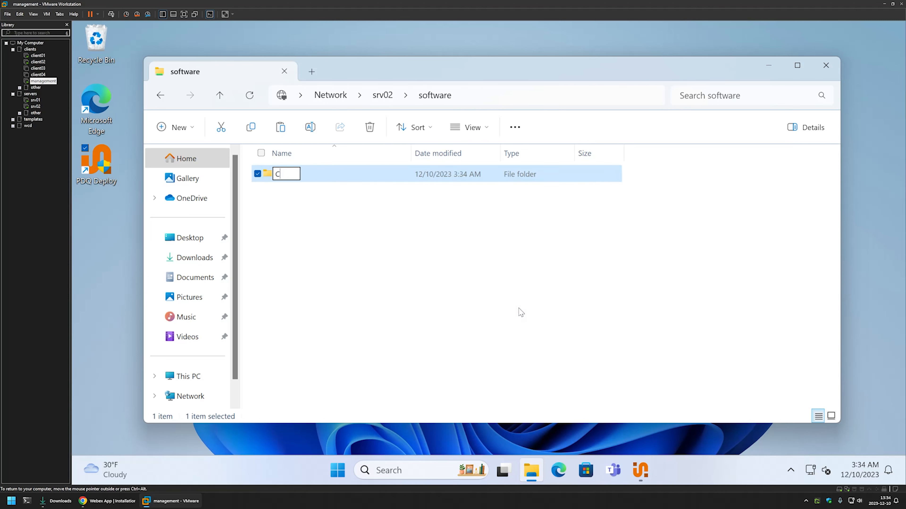
{"action": "type", "text": "isco Webex"}
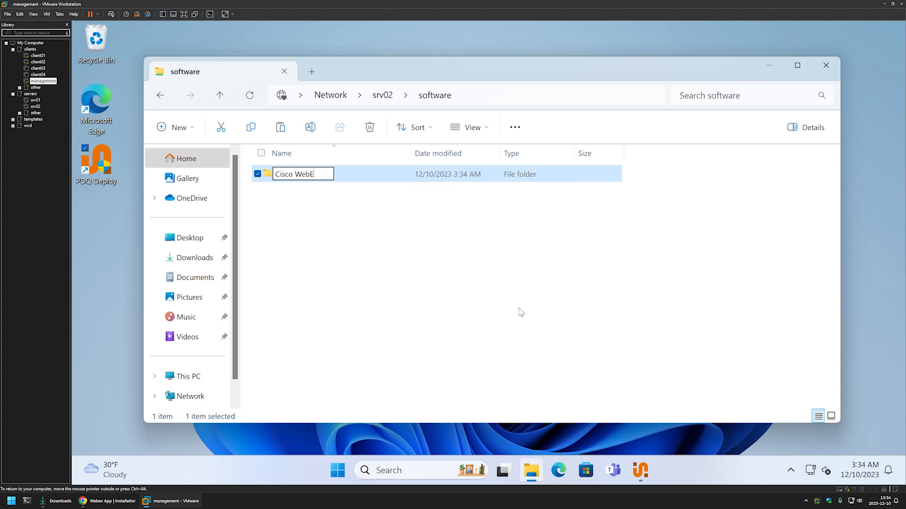
{"action": "key", "text": "Return"}
Step: Paste the copied Webex_en installer into the Cisco WebEx folder
{"action": "double_click", "coordinate": [311, 178]}
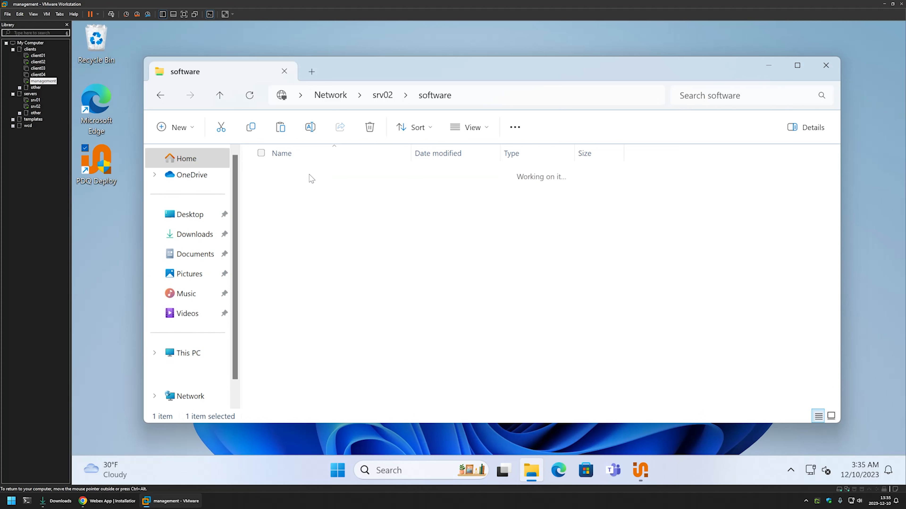
{"action": "right_click", "coordinate": [299, 203]}
{"action": "left_click", "coordinate": [314, 213]}
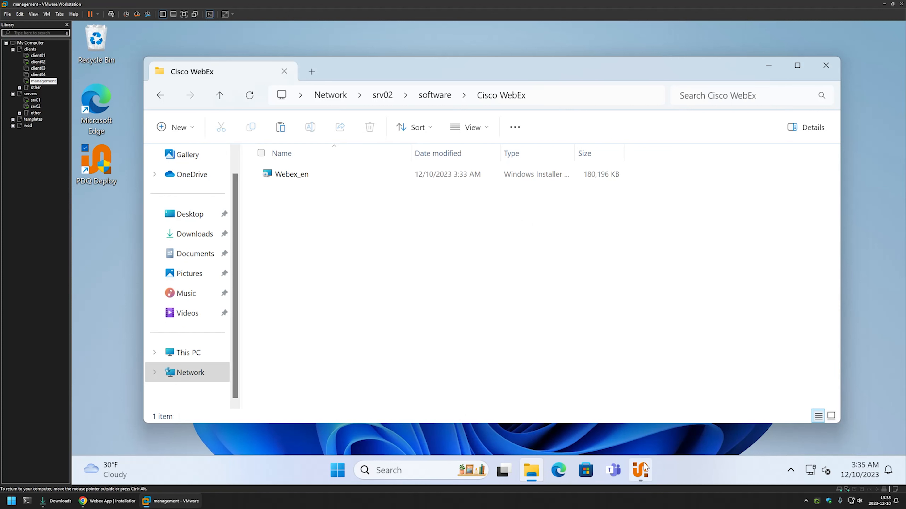
Step: Switch to PDQ Deploy and create a new package named Cisco WebEx under Packages
{"action": "left_click", "coordinate": [642, 471]}
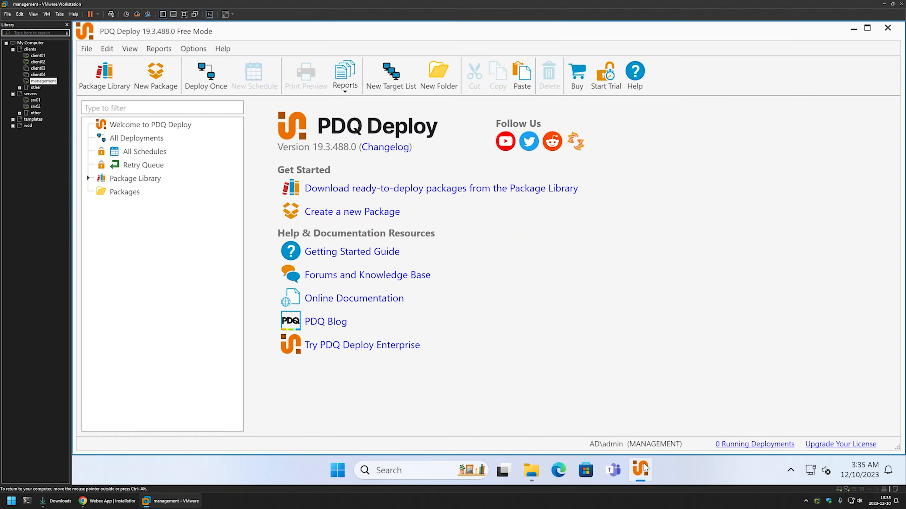
{"action": "left_click", "coordinate": [131, 196]}
{"action": "right_click", "coordinate": [132, 196]}
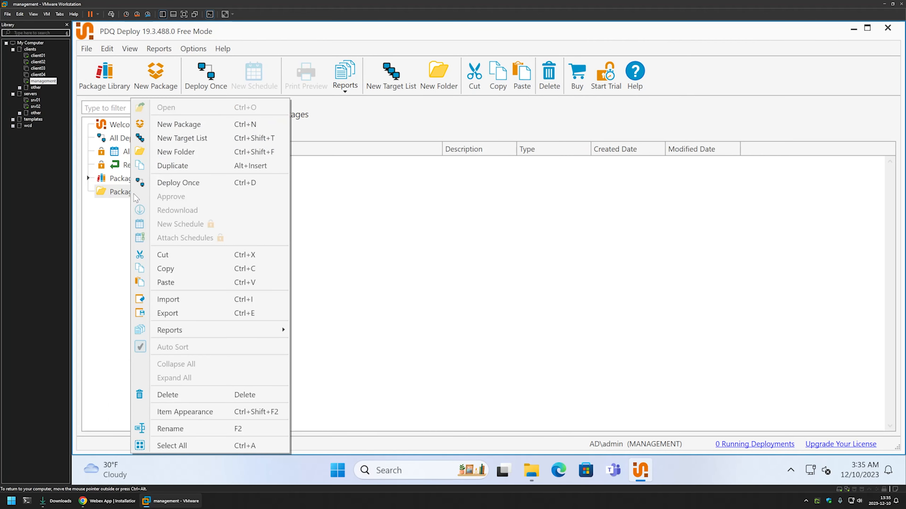
{"action": "left_click", "coordinate": [192, 125]}
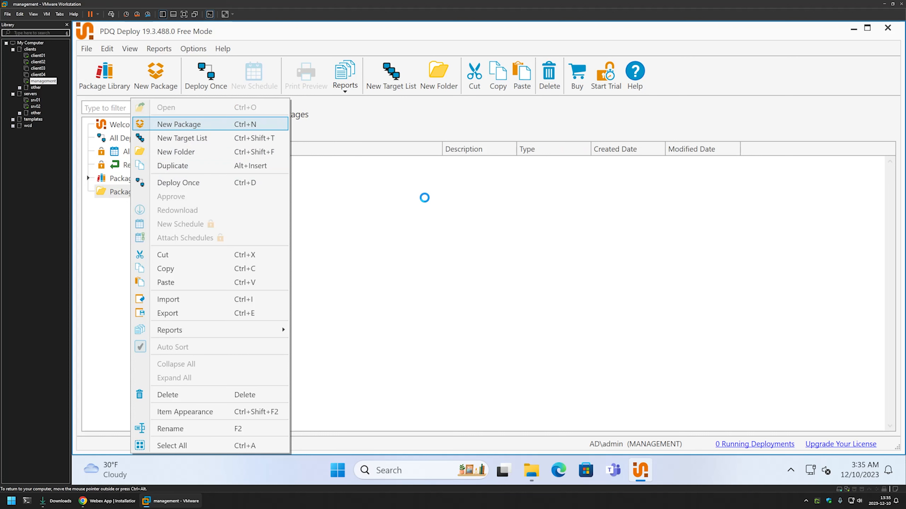
{"action": "left_click_drag", "start_coordinate": [320, 138], "coordinate": [245, 137]}
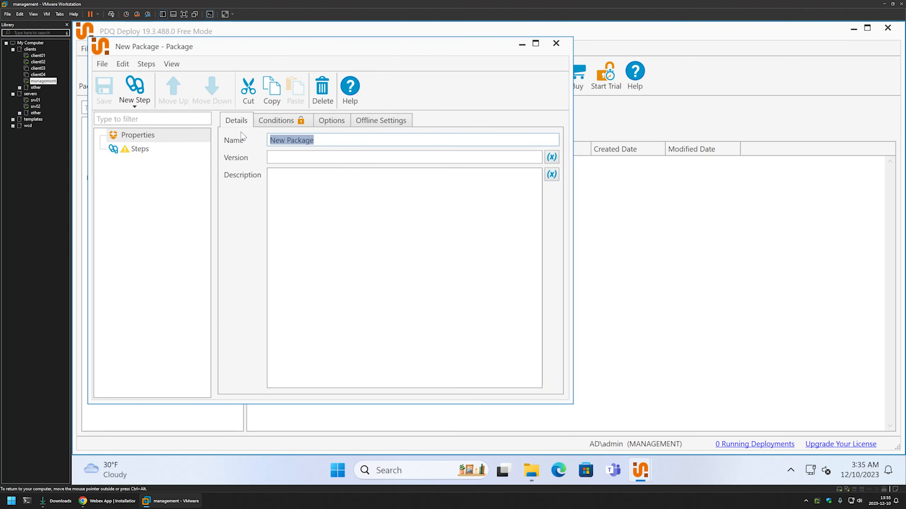
{"action": "type", "text": "Cisco We"}
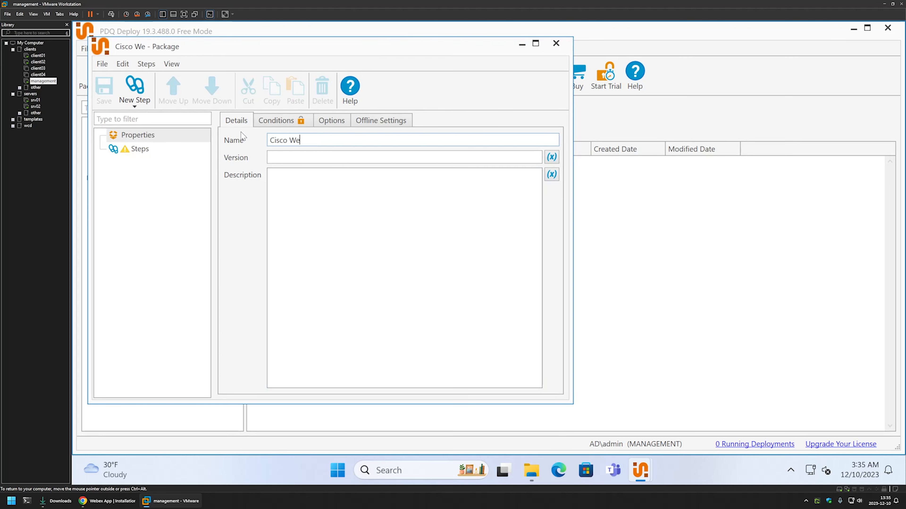
{"action": "type", "text": "bEx"}
Step: Add an Install step to the package using \\srv02\software\Cisco WebEx\Webex_en.msi as the install file
{"action": "left_click", "coordinate": [148, 151]}
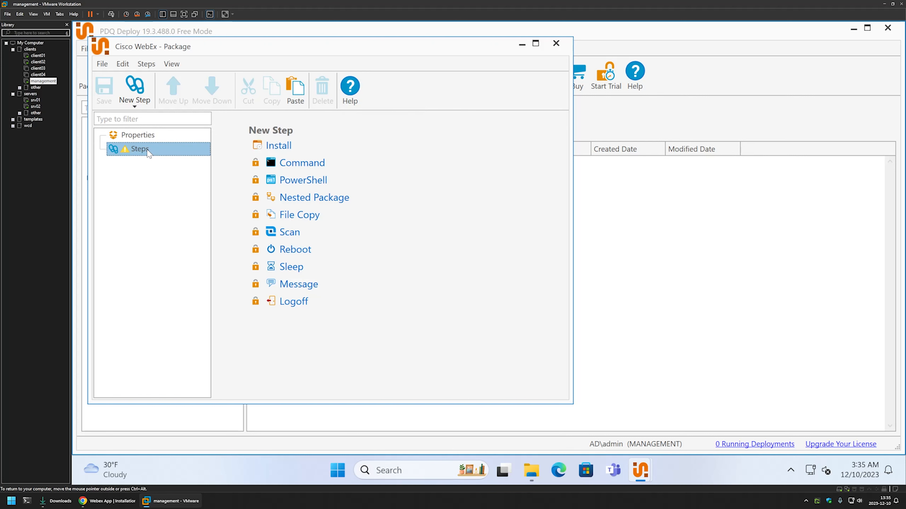
{"action": "left_click", "coordinate": [272, 146]}
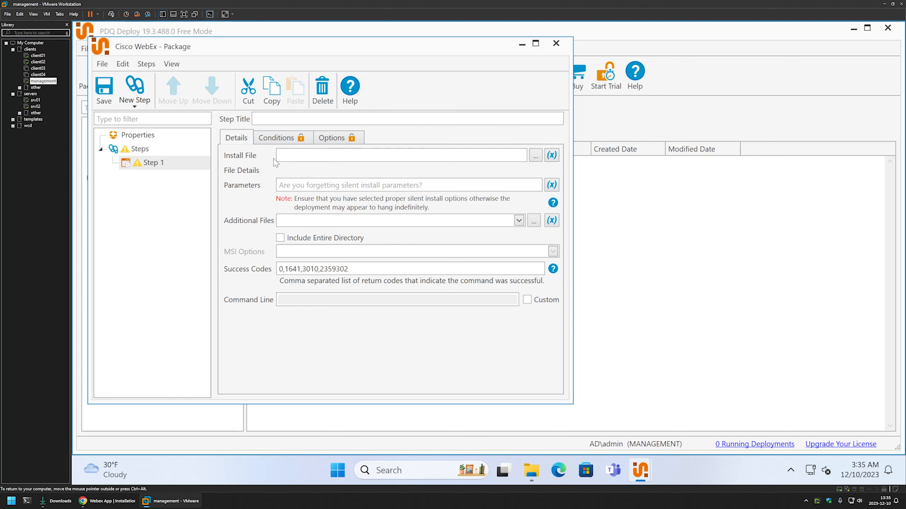
{"action": "left_click", "coordinate": [535, 155]}
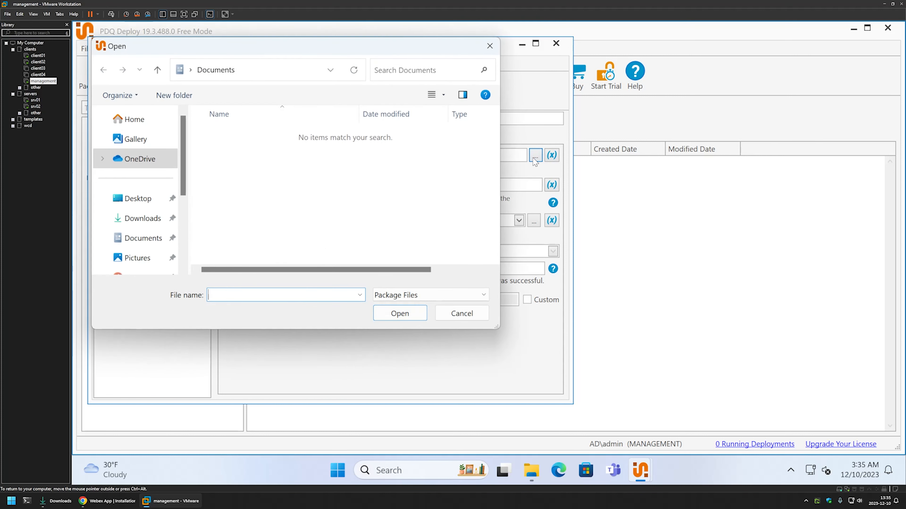
{"action": "left_click", "coordinate": [278, 72]}
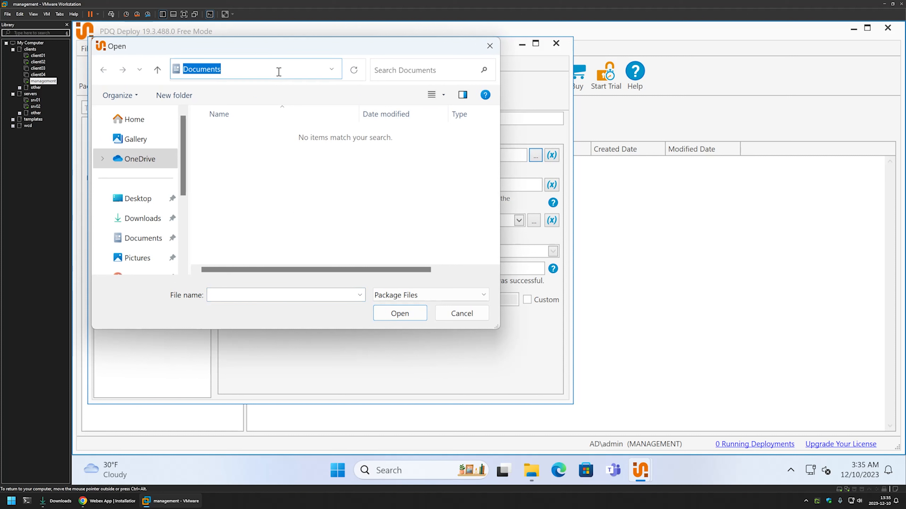
{"action": "type", "text": "\\\\srv02"}
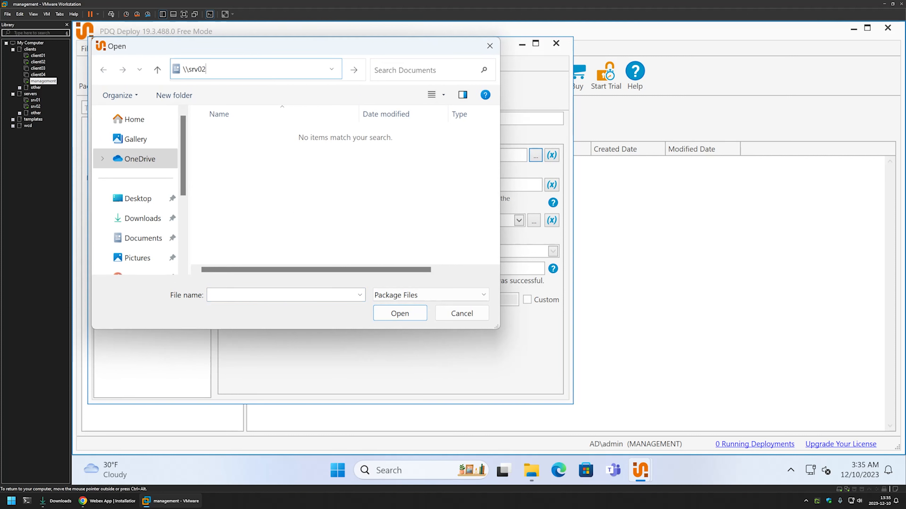
{"action": "key", "text": "Return"}
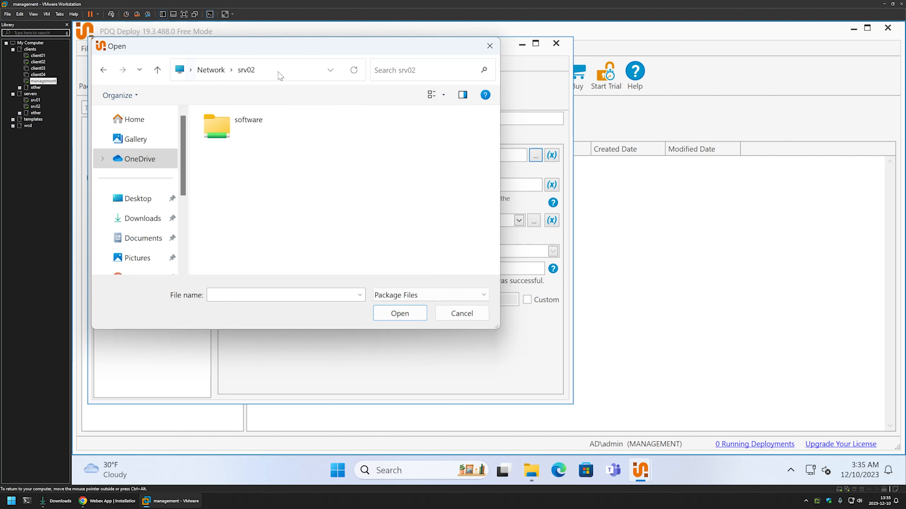
{"action": "double_click", "coordinate": [261, 127]}
{"action": "double_click", "coordinate": [246, 135]}
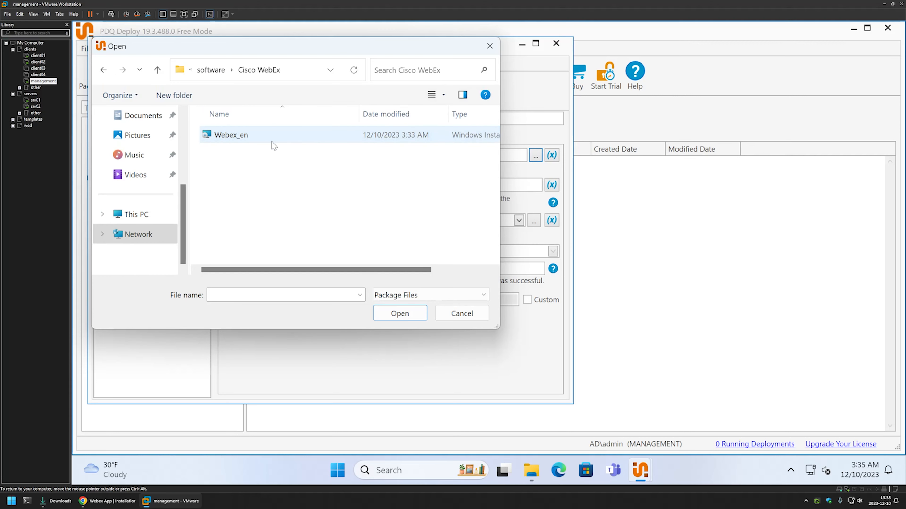
{"action": "double_click", "coordinate": [247, 135]}
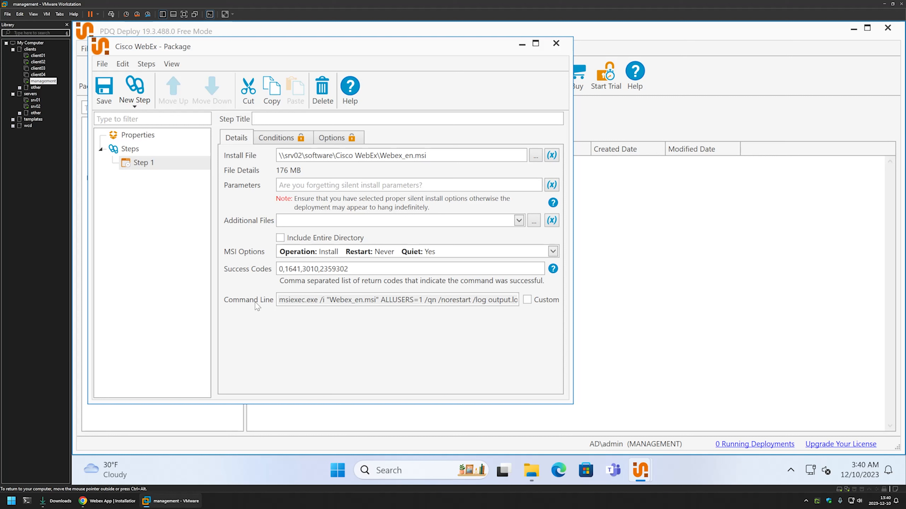
Step: Make the step's command line custom and remove all switches after msiexec.exe /i "Webex_en.msi"
{"action": "left_click", "coordinate": [527, 300]}
{"action": "left_click_drag", "start_coordinate": [380, 300], "coordinate": [523, 318]}
{"action": "key", "text": "Delete"}
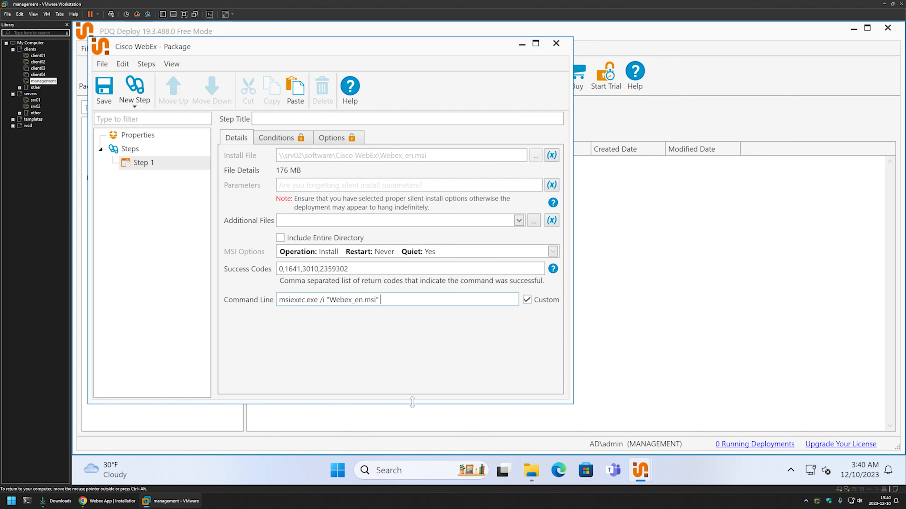
Step: Copy the silent switches ALLUSERS=1 ACCEPT_EULA=TRUE /qn /norestart /log output.log from the GitHub README in Chrome and return to the virtual machine
{"action": "left_click", "coordinate": [91, 506]}
{"action": "left_click", "coordinate": [85, 8]}
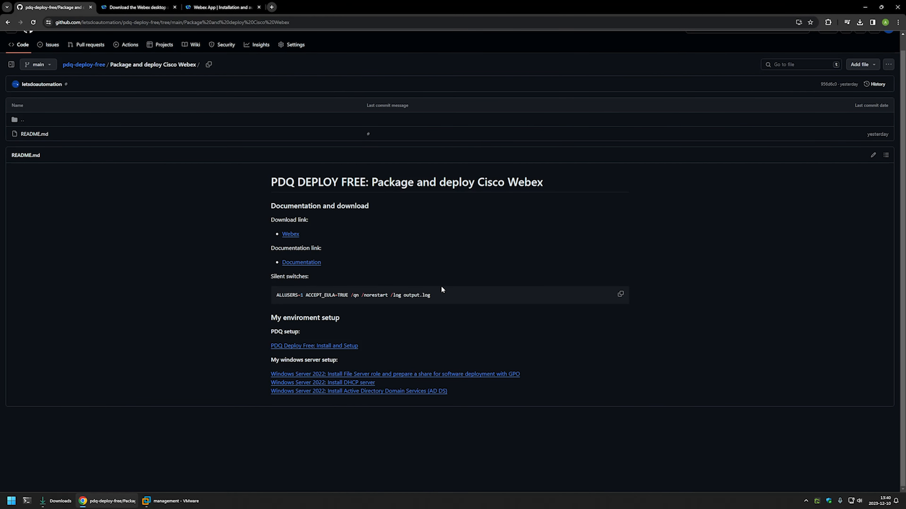
{"action": "left_click", "coordinate": [620, 295]}
{"action": "left_click", "coordinate": [199, 497]}
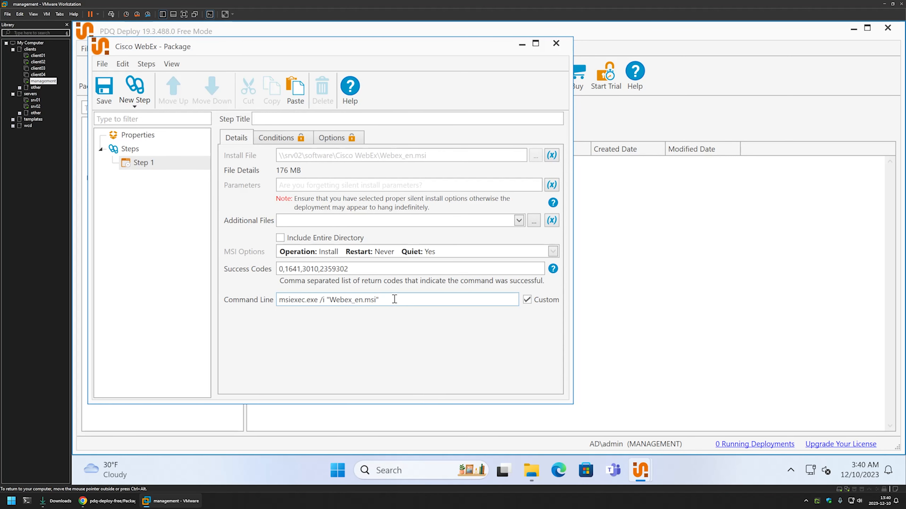
Step: Append ALLUSERS=1 ACCEPT_EULA=TRUE /qn /norestart /log output.log to the install step's command line, then save and close the package
{"action": "key", "text": "ctrl+v"}
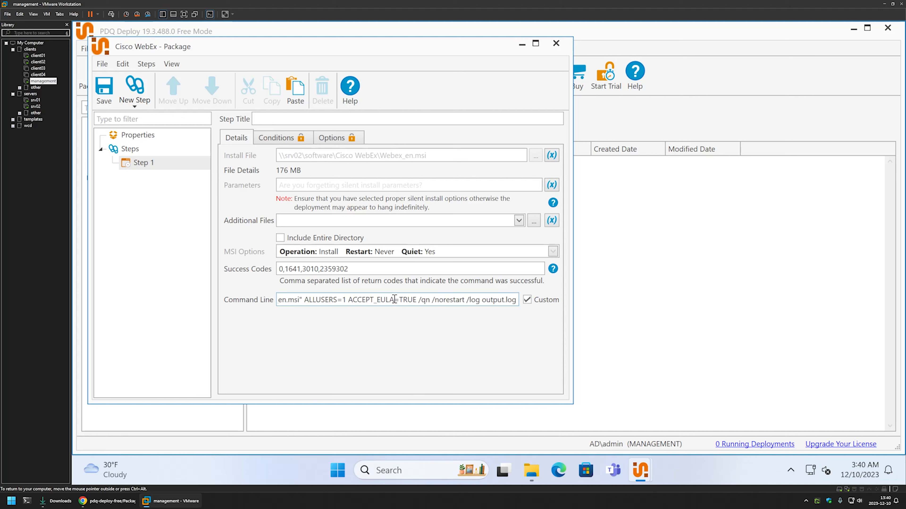
{"action": "left_click", "coordinate": [104, 89]}
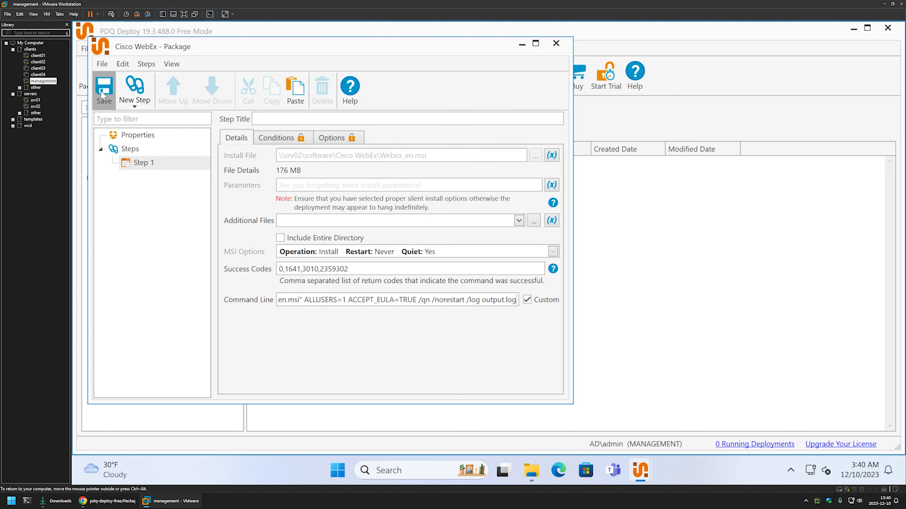
{"action": "left_click", "coordinate": [556, 44]}
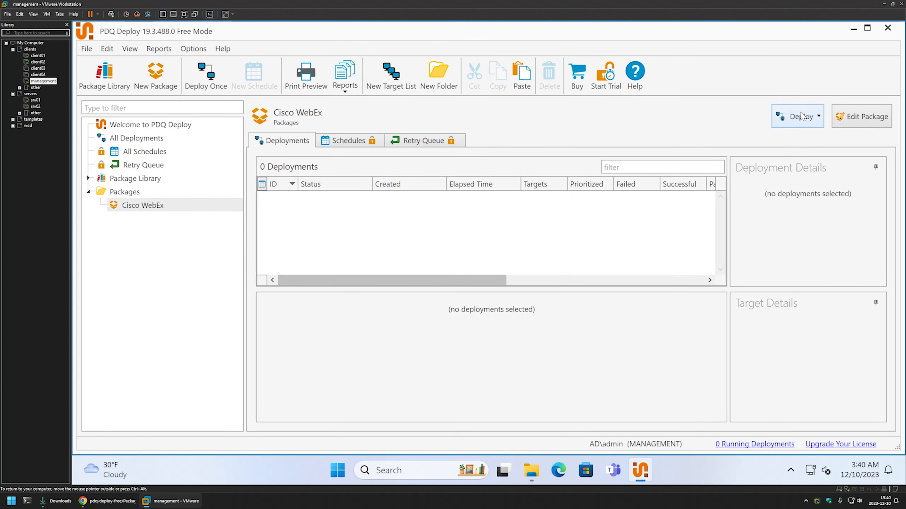
Step: Run a one-time deployment of the Cisco WebEx package to the Active Directory computers CLIENT01 and CLIENT02
{"action": "left_click", "coordinate": [814, 116]}
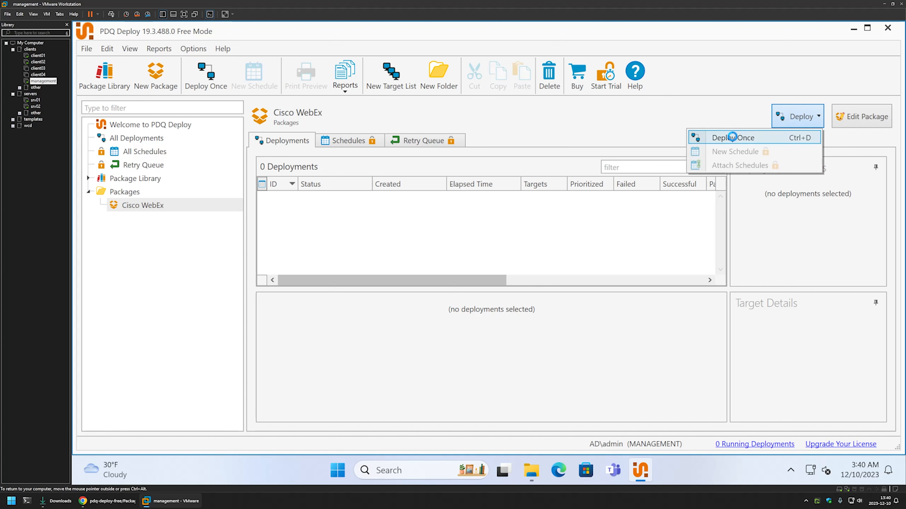
{"action": "left_click", "coordinate": [734, 139]}
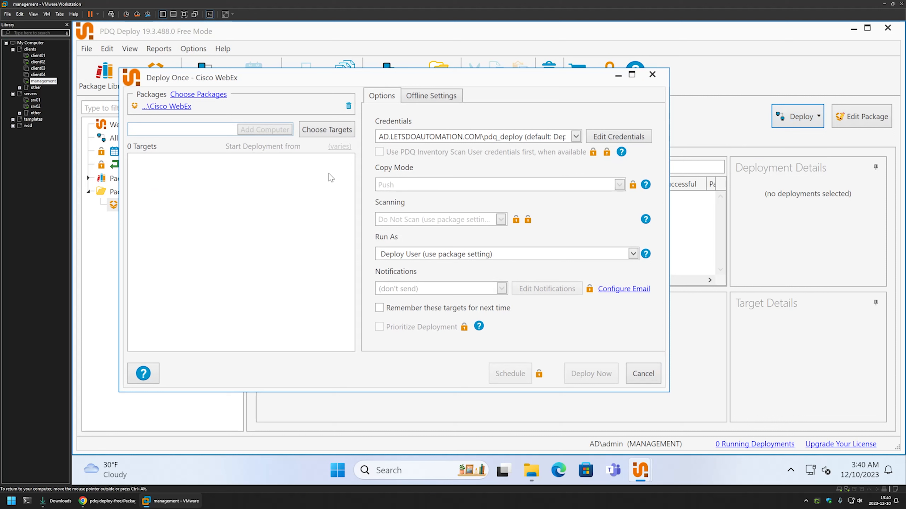
{"action": "left_click", "coordinate": [321, 136]}
{"action": "mouse_move", "coordinate": [320, 147]}
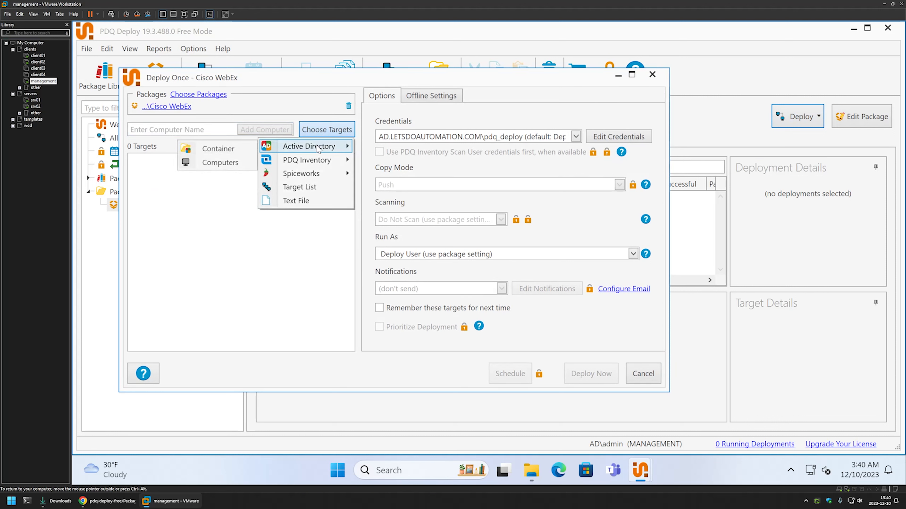
{"action": "left_click", "coordinate": [216, 161]}
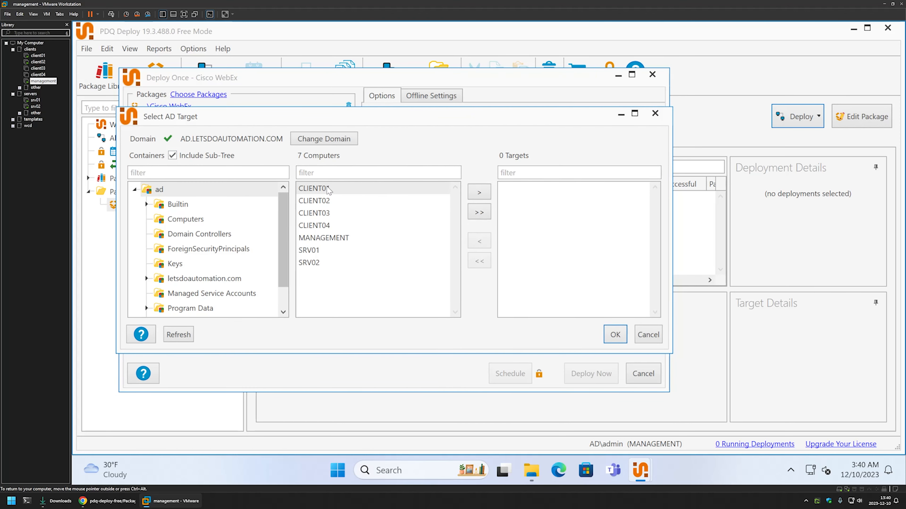
{"action": "left_click", "coordinate": [326, 202], "text": "shift"}
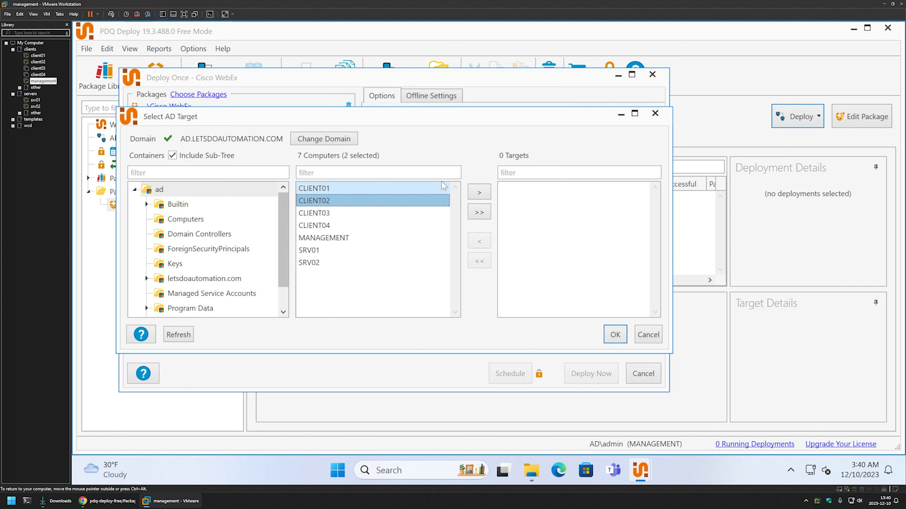
{"action": "left_click", "coordinate": [479, 193]}
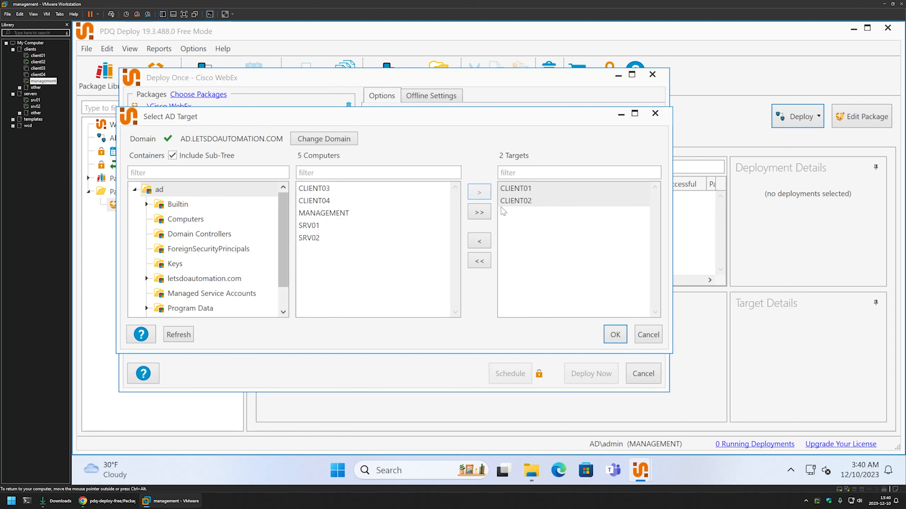
{"action": "left_click", "coordinate": [615, 335]}
{"action": "left_click", "coordinate": [591, 374]}
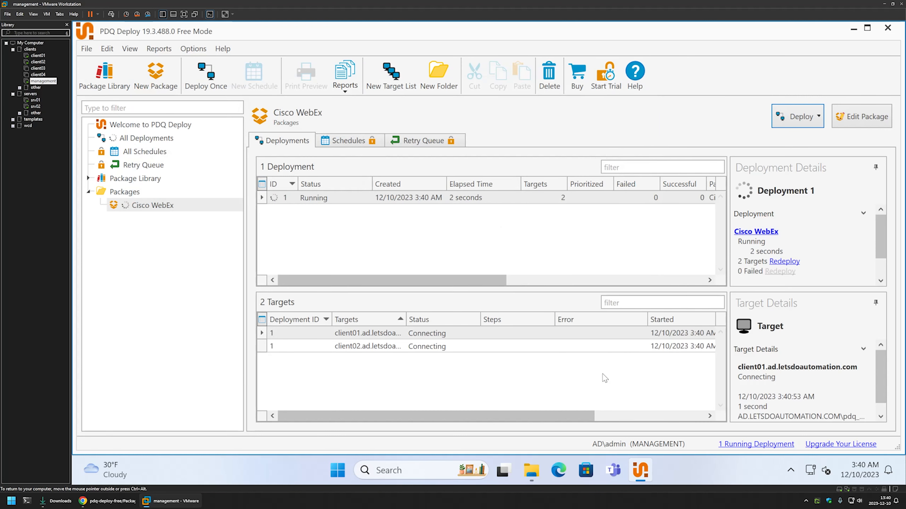
{"action": "left_click", "coordinate": [603, 377]}
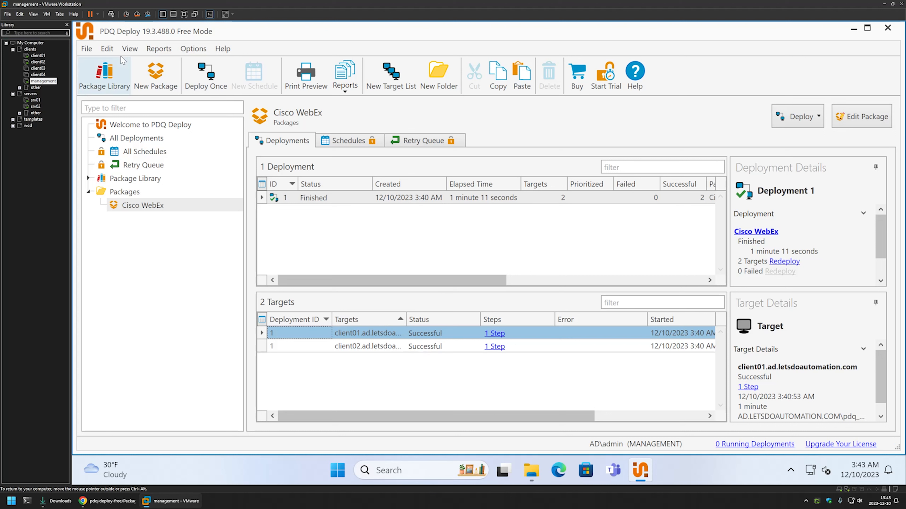
Step: Switch to the client01 virtual machine and launch the installed Webex app to check the deployment
{"action": "left_click", "coordinate": [37, 56]}
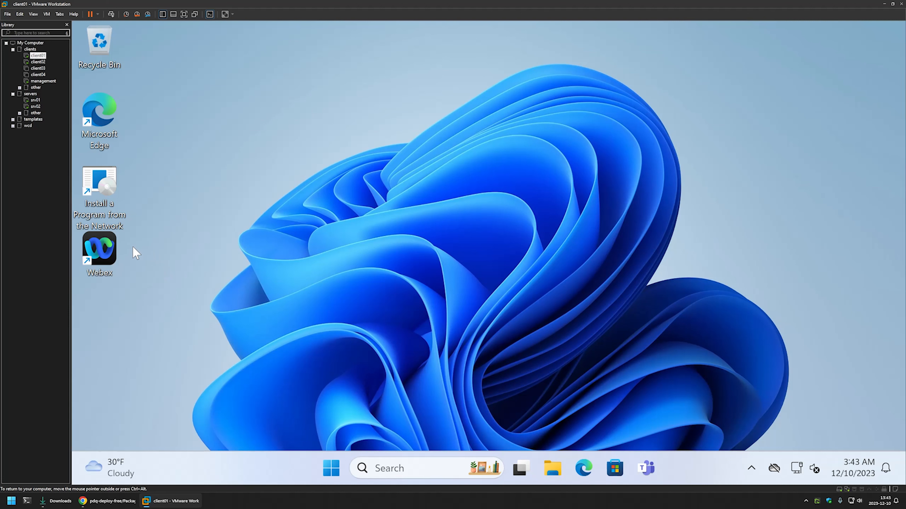
{"action": "double_click", "coordinate": [102, 250]}
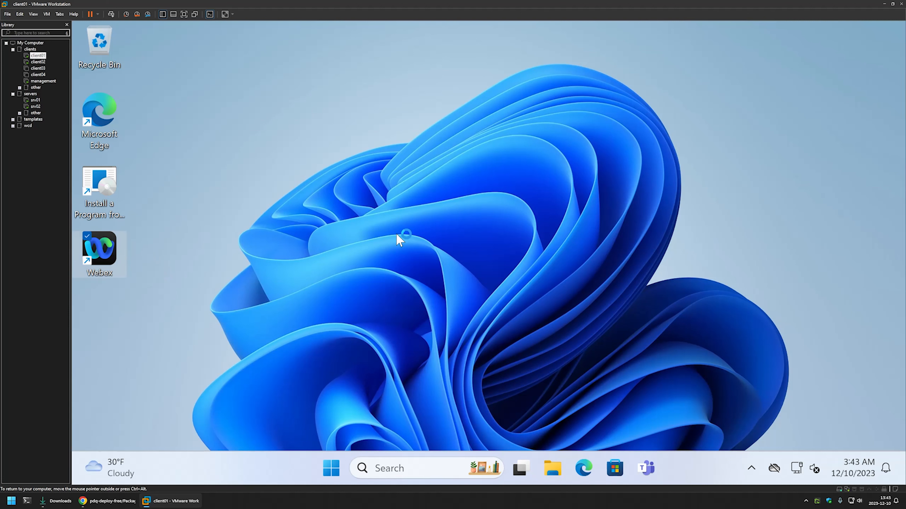